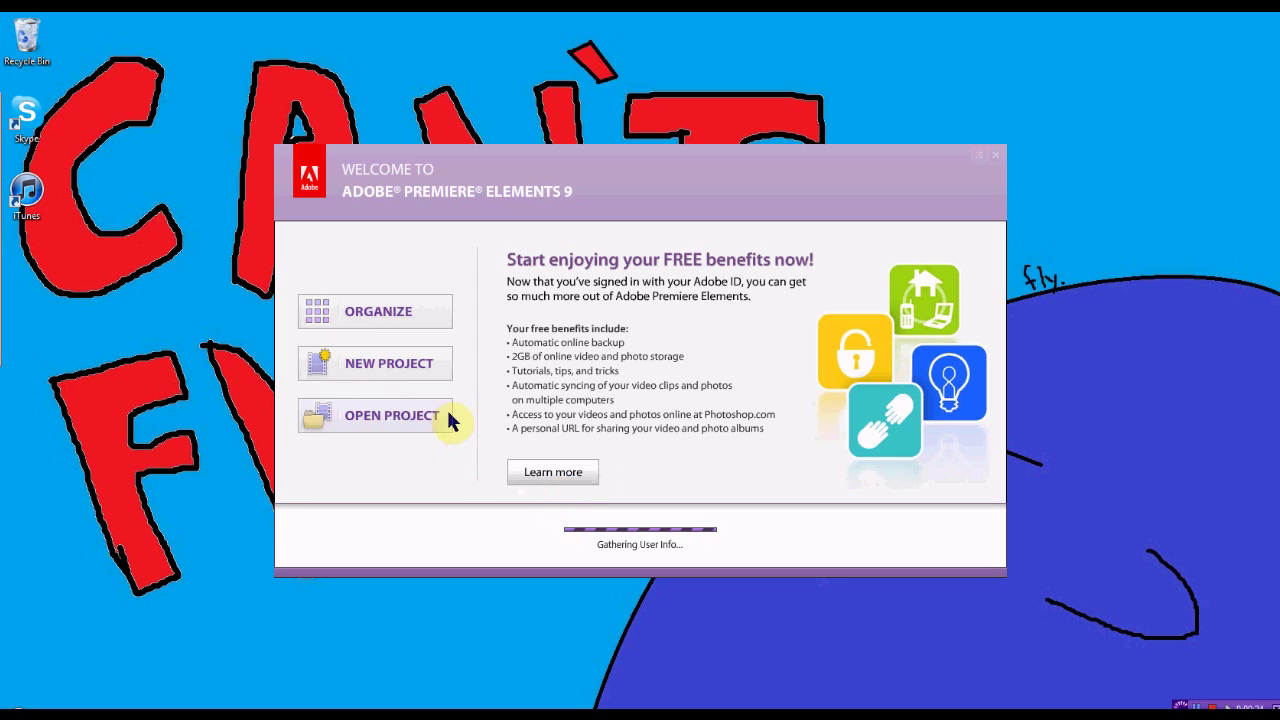
Start a new project from the Premiere Elements welcome screen.
left_click(430, 370)
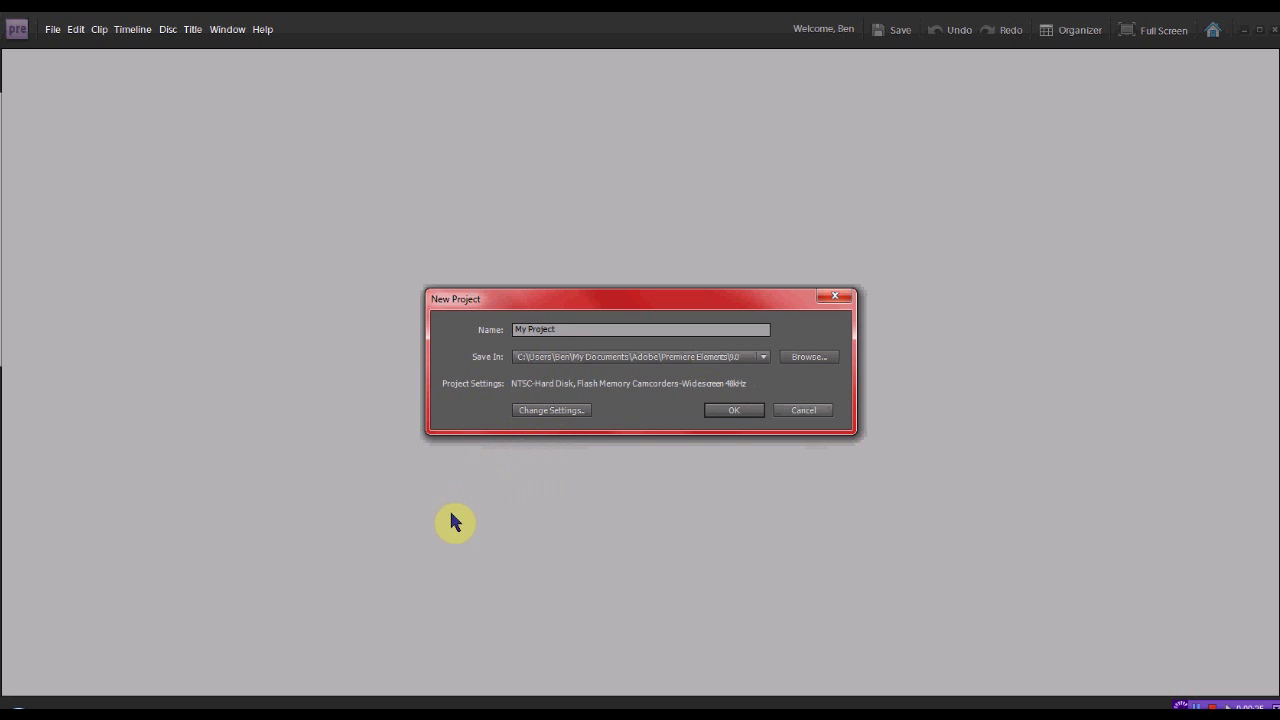
Name the new project 'stop motion' and overwrite the existing project of that name.
left_click(578, 333)
key("ctrl+a")
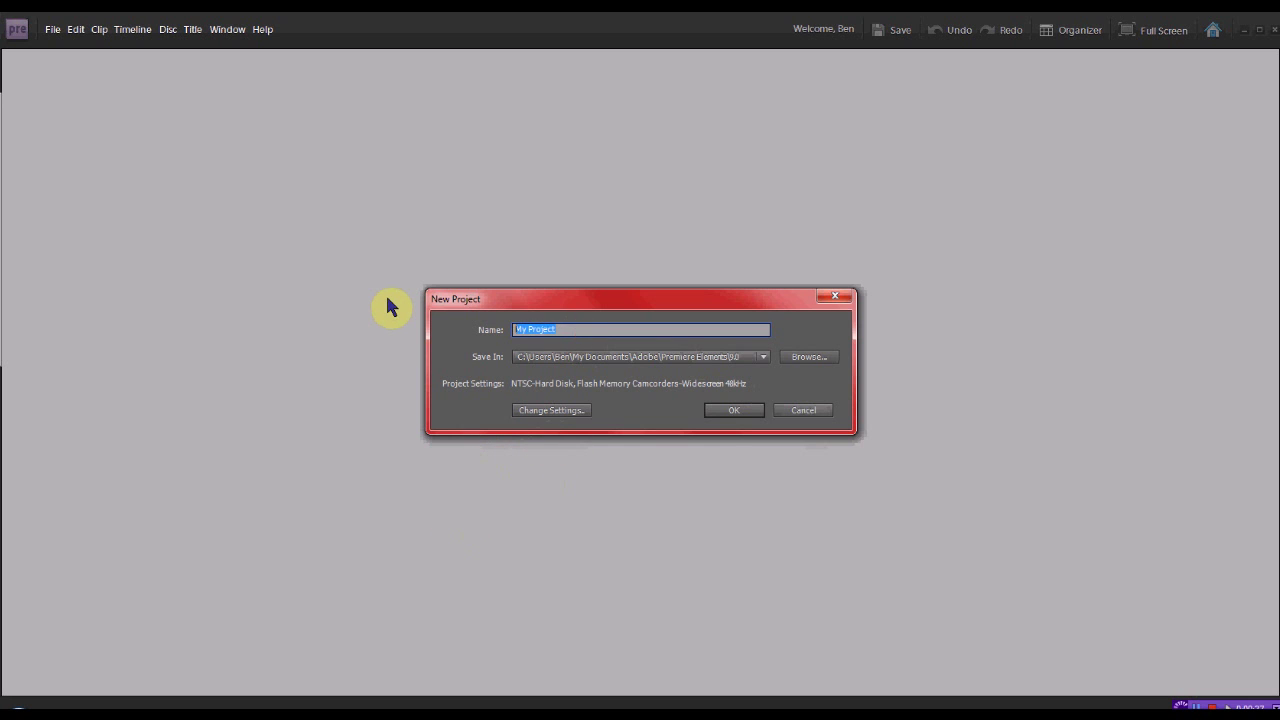
key("BackSpace")
type("st")
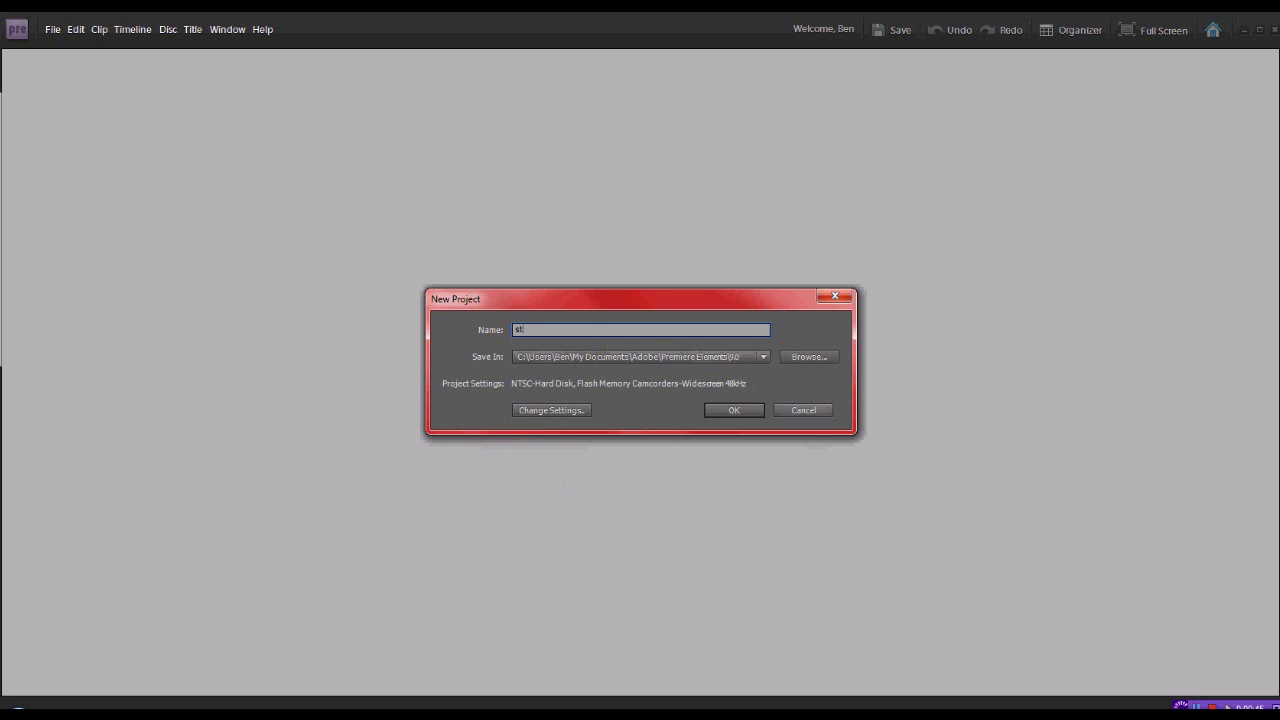
type("op motion")
left_click(734, 411)
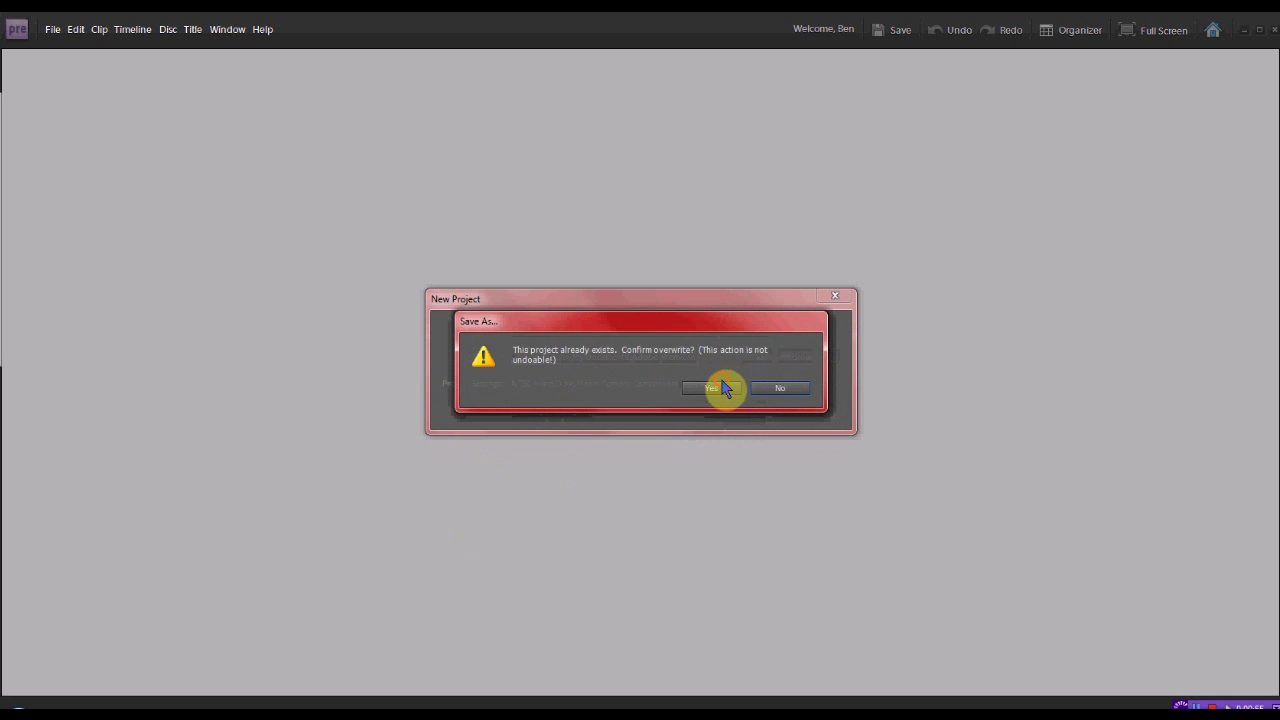
left_click(721, 387)
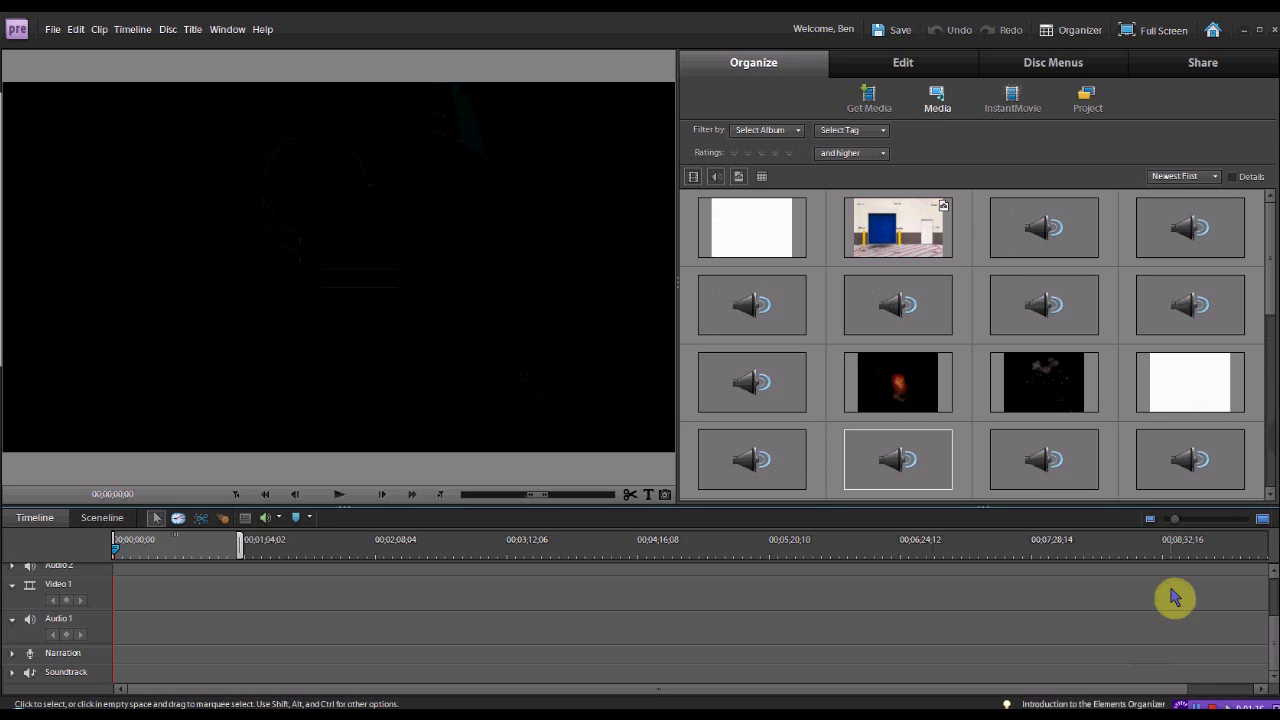
Open the Get Media panel to list the import sources.
mouse_move(447, 714)
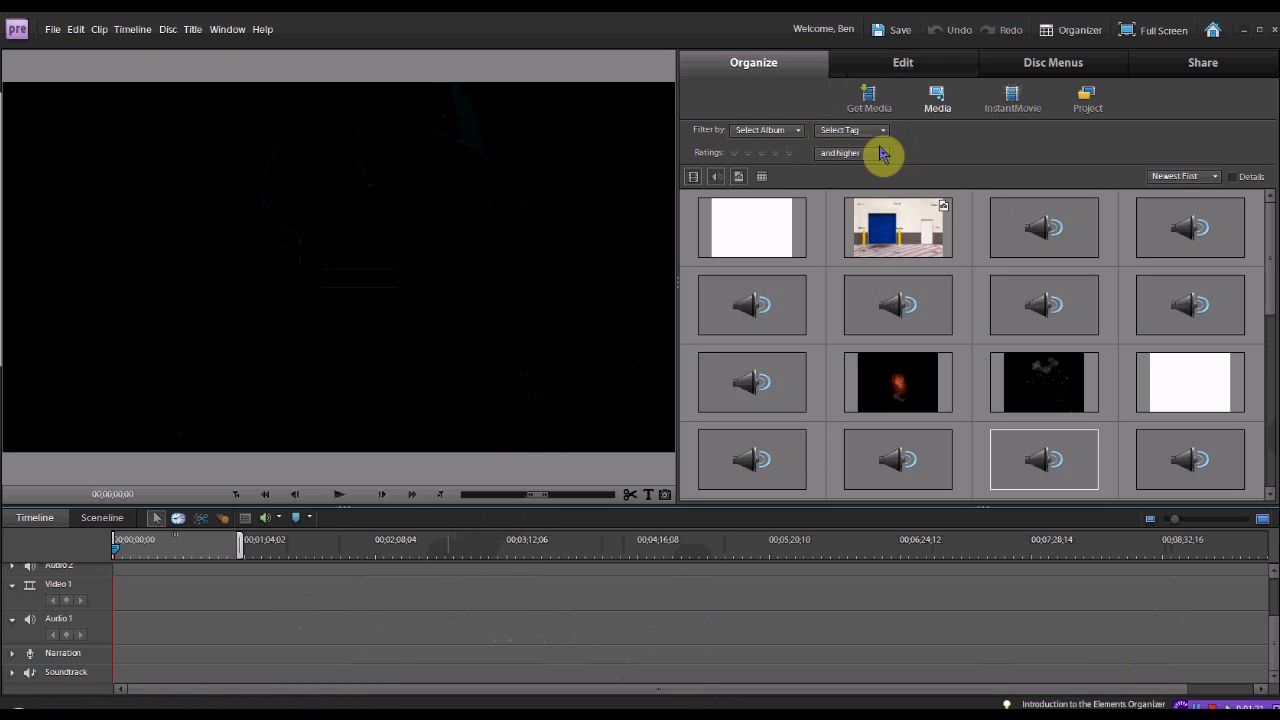
left_click(871, 112)
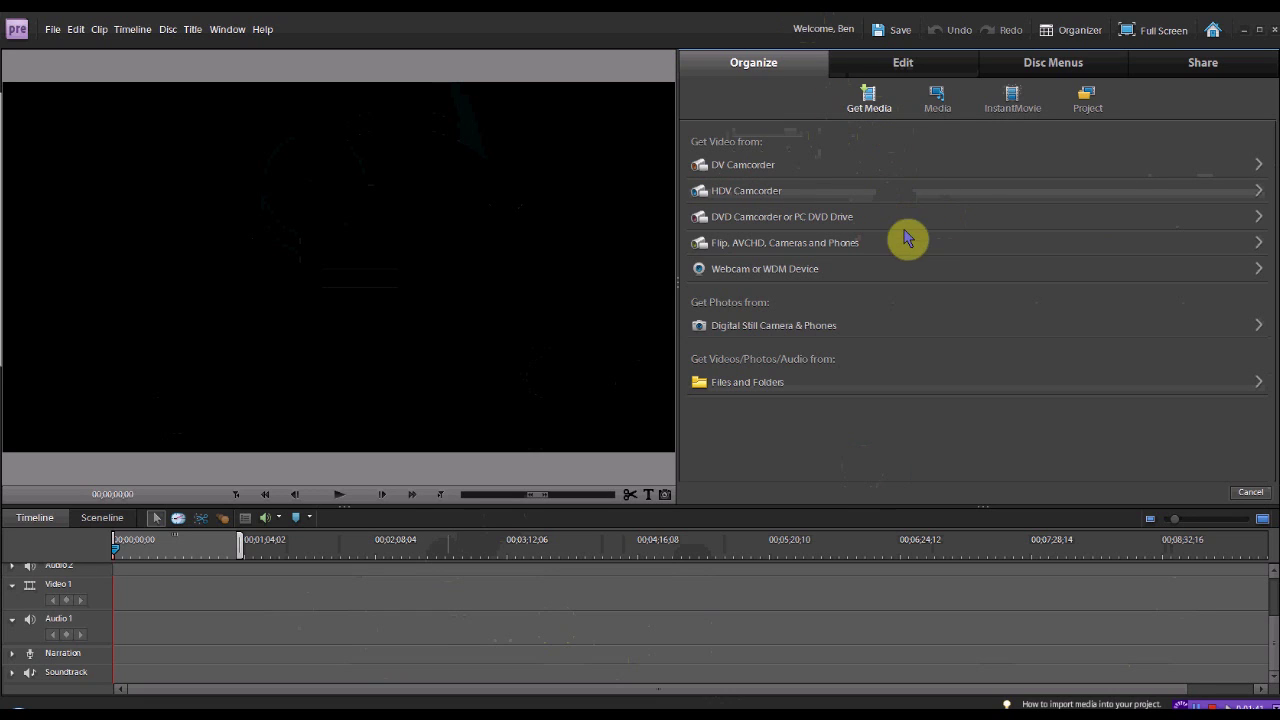
Capture from the Logitech Webcam Pro 9000 in Stop Motion mode and open its webcam settings.
left_click(920, 278)
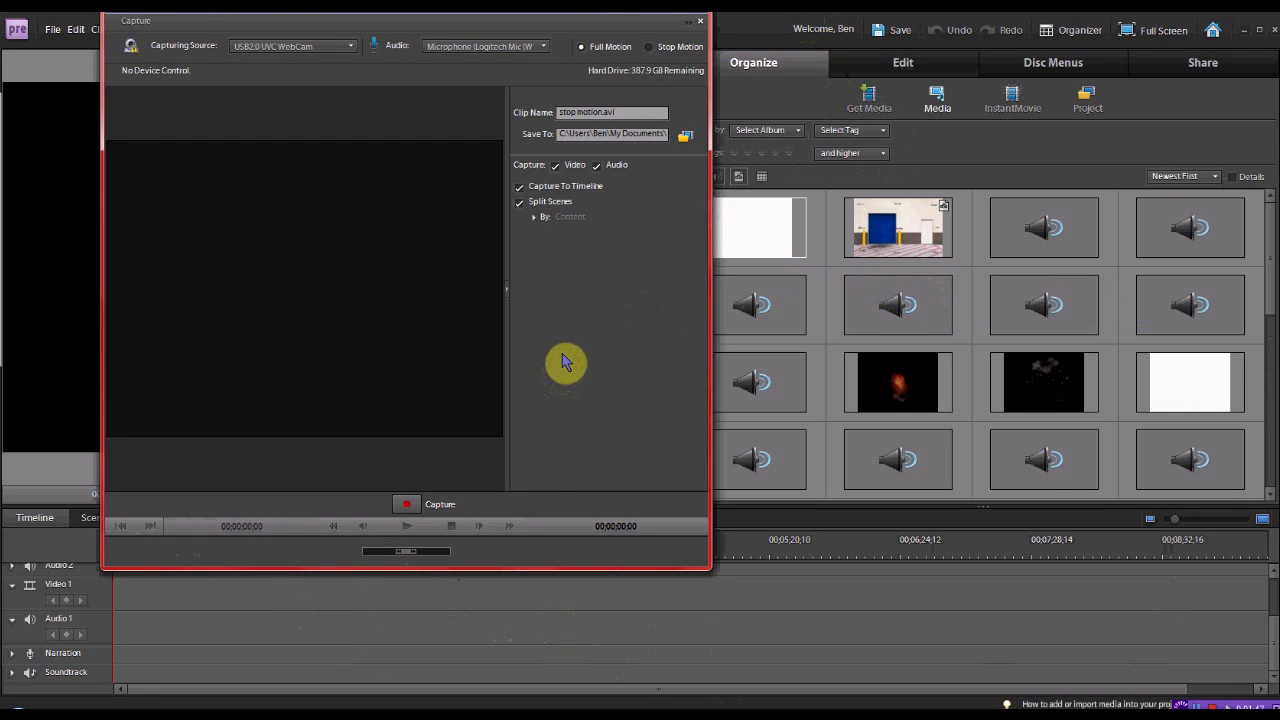
left_click(349, 47)
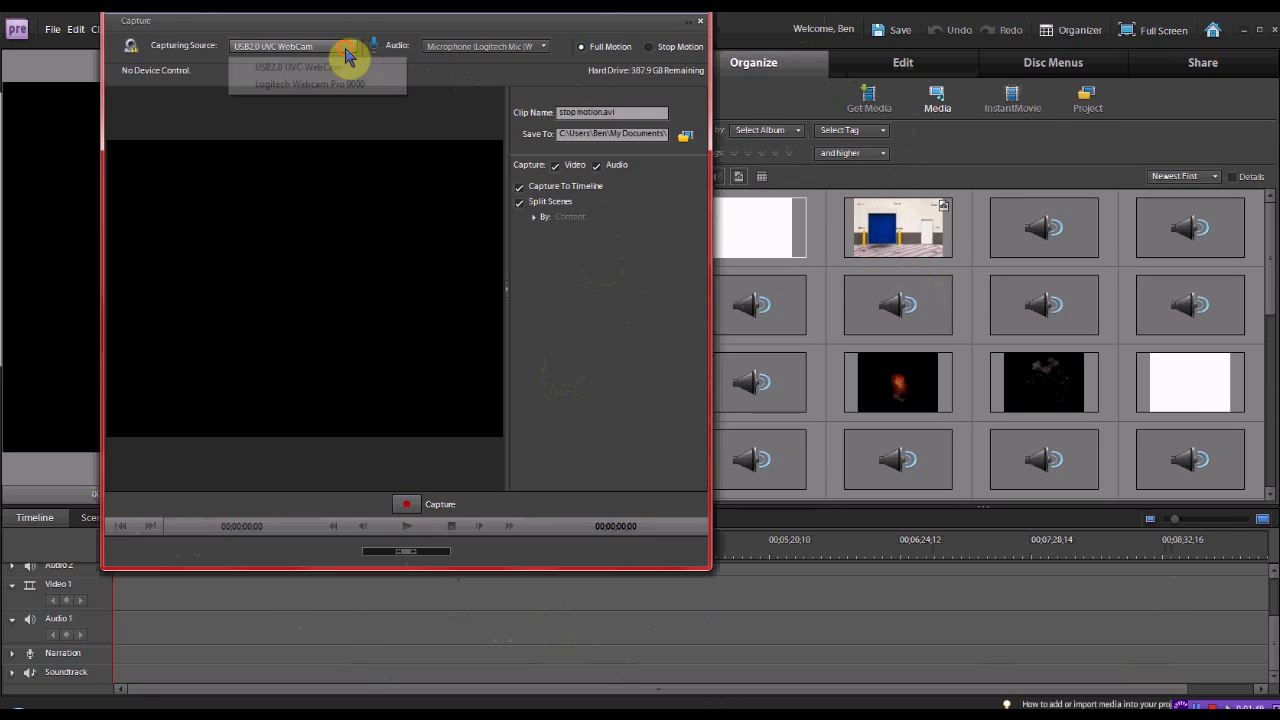
left_click(379, 86)
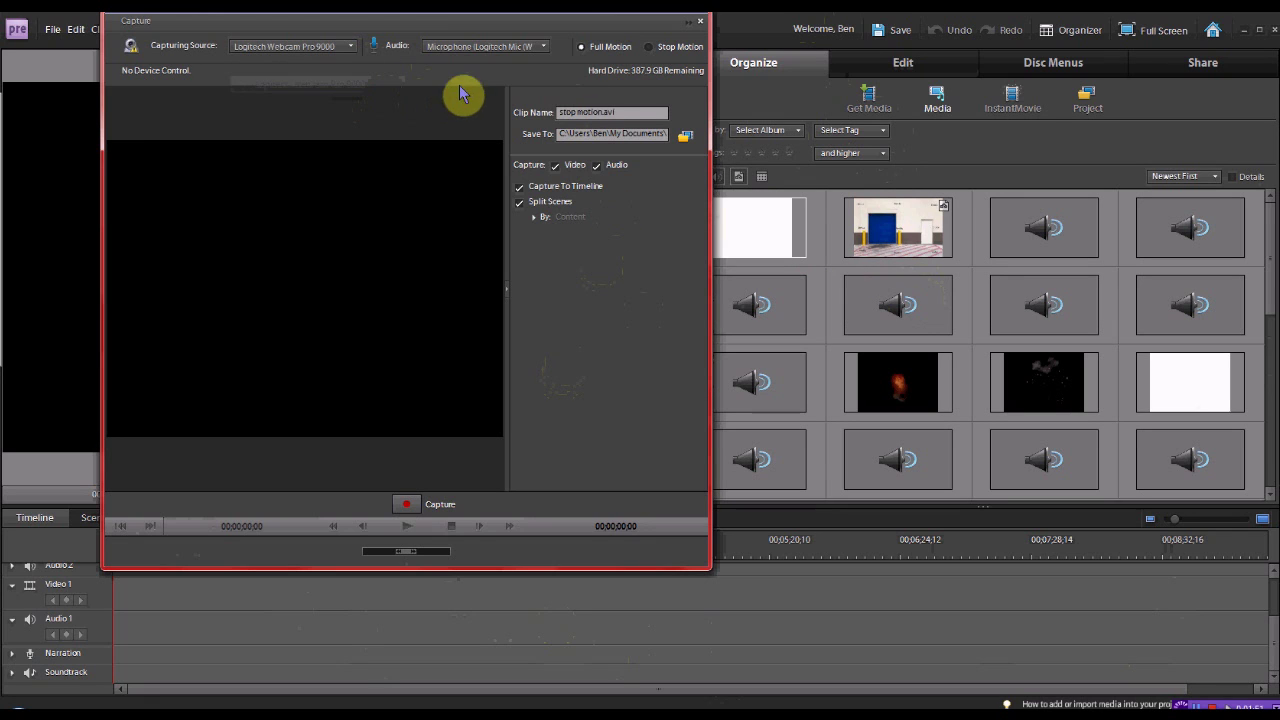
left_click(648, 47)
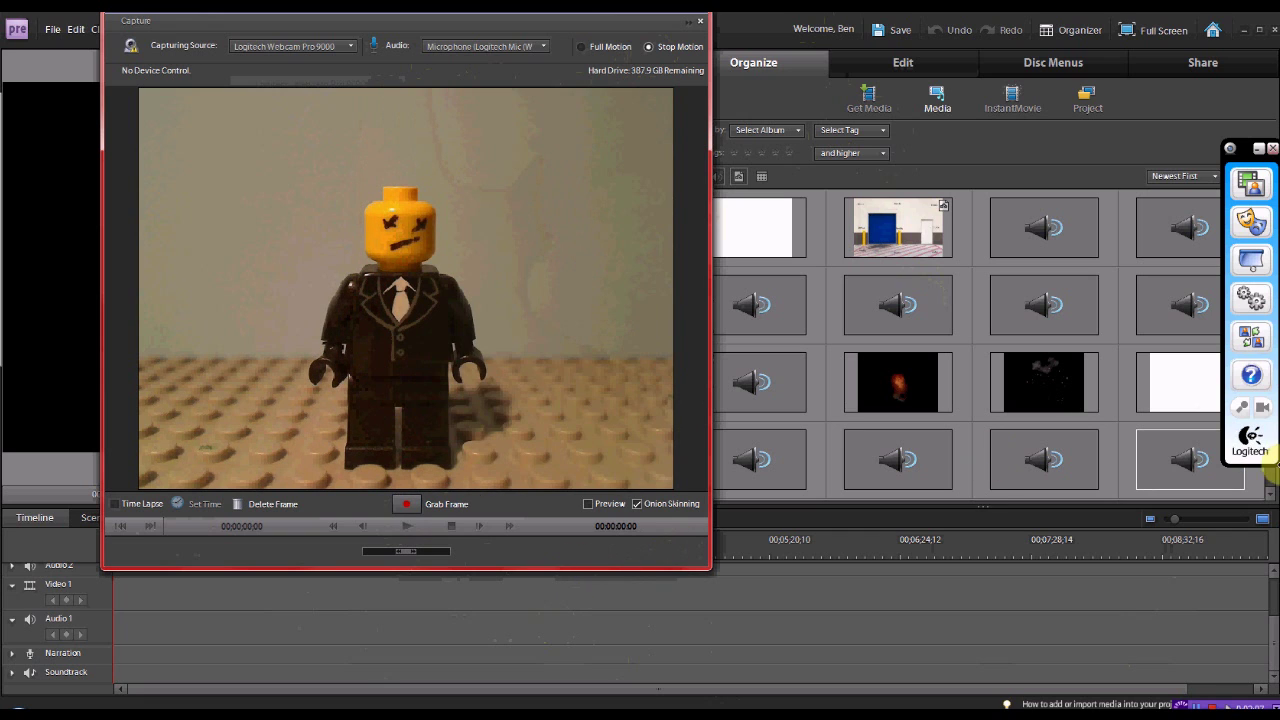
left_click(1262, 302)
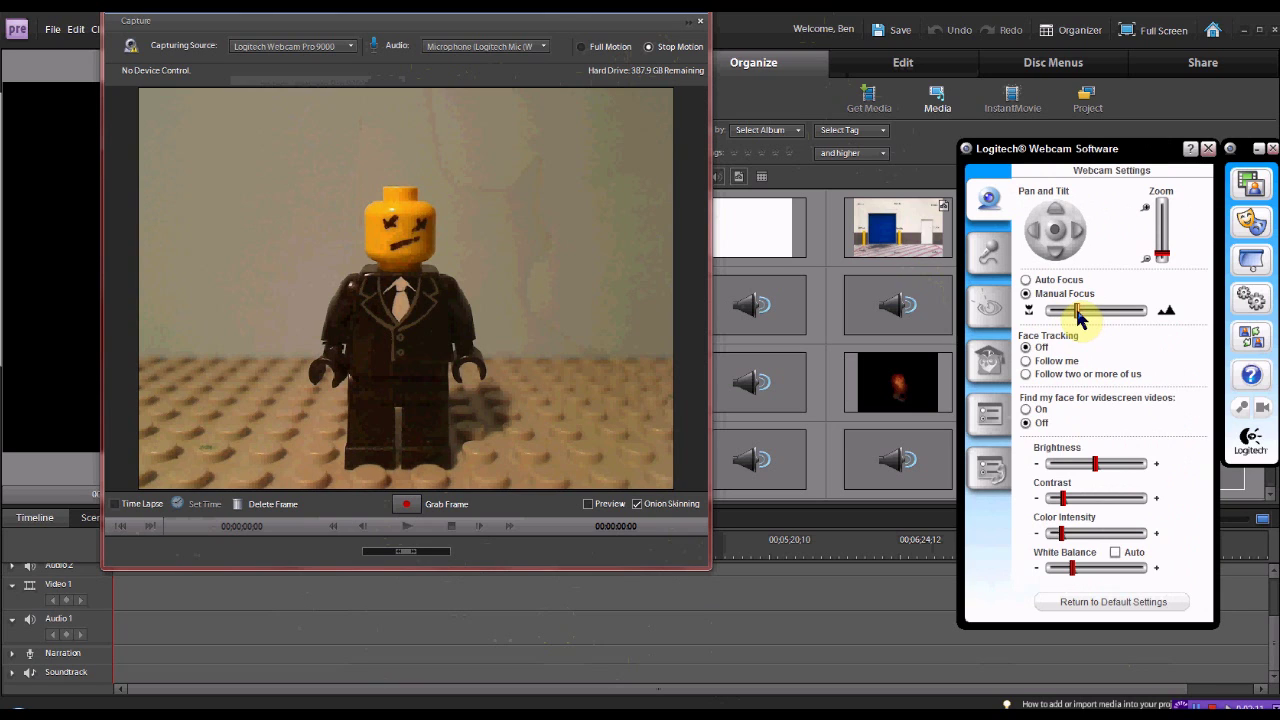
Close the Logitech webcam settings panel after checking Manual Focus.
left_click(505, 524)
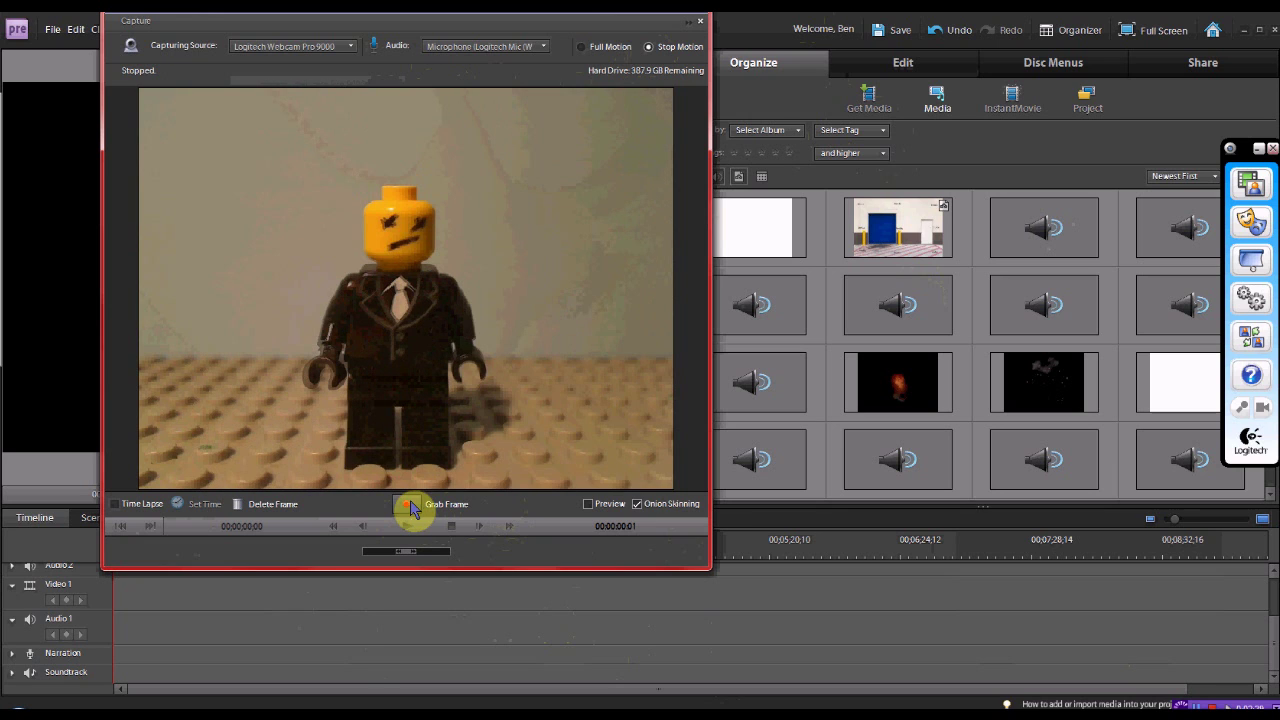
Grab a minifigure frame, preview the captured frames, and close capture to place the clip on Video 1.
left_click(410, 507)
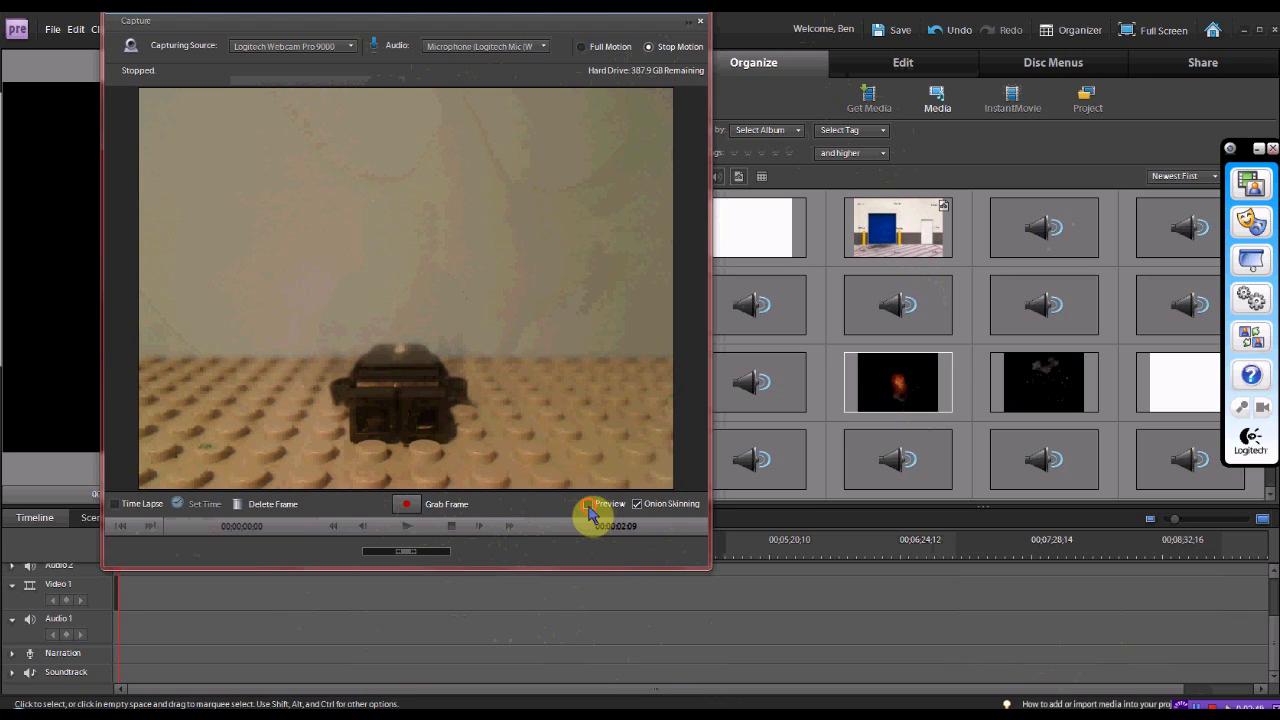
left_click(588, 505)
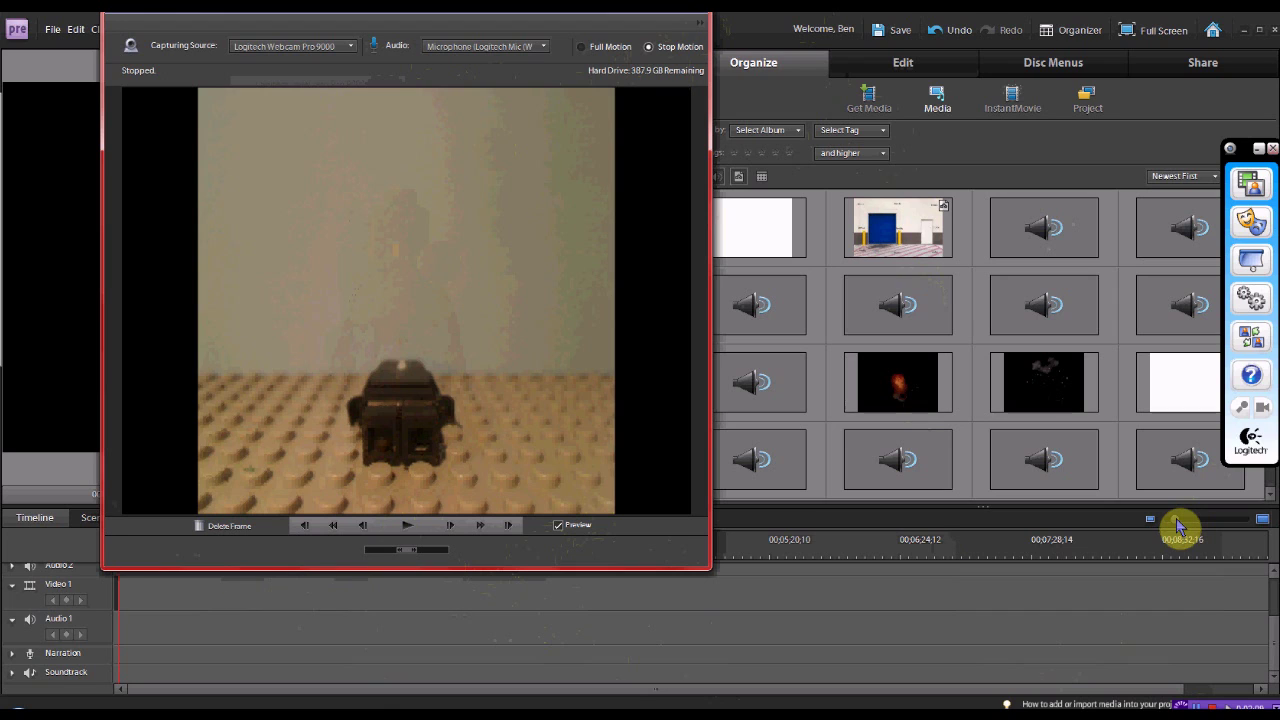
key("Escape")
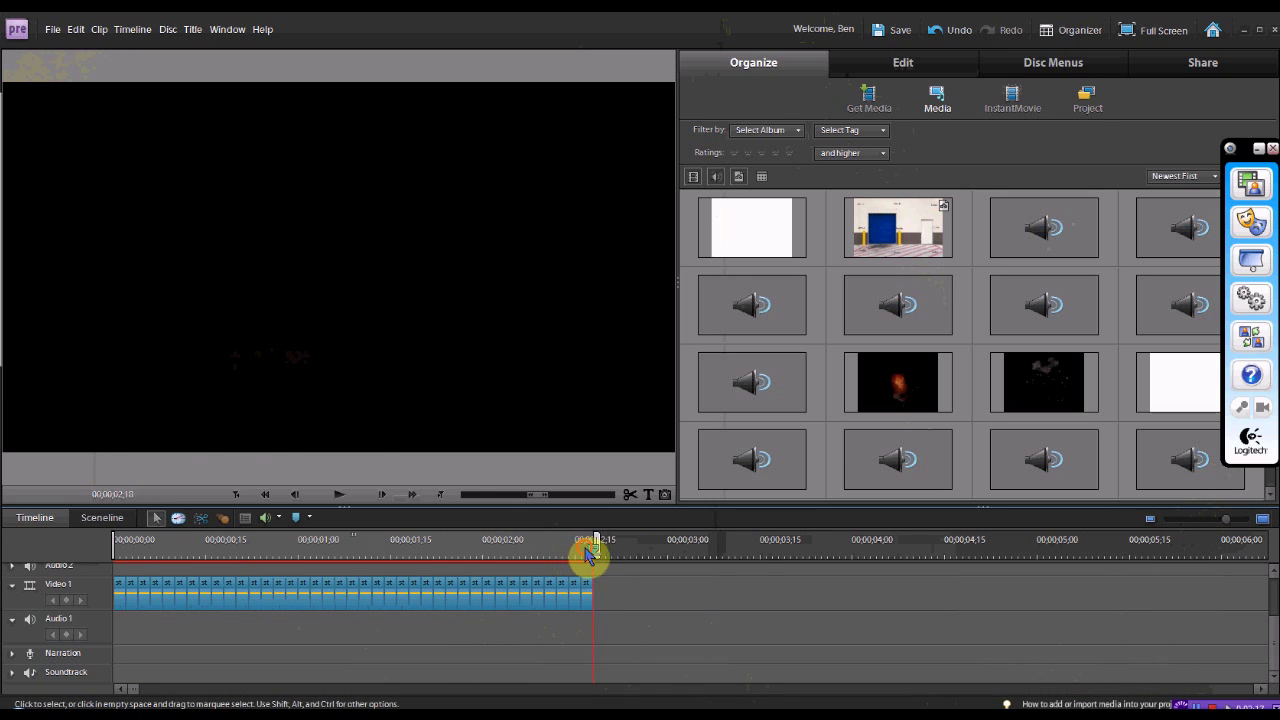
Scrub and step frame by frame through the stop-motion clip, then return to 00;00;00;00.
left_click_drag(588, 549, 88, 522)
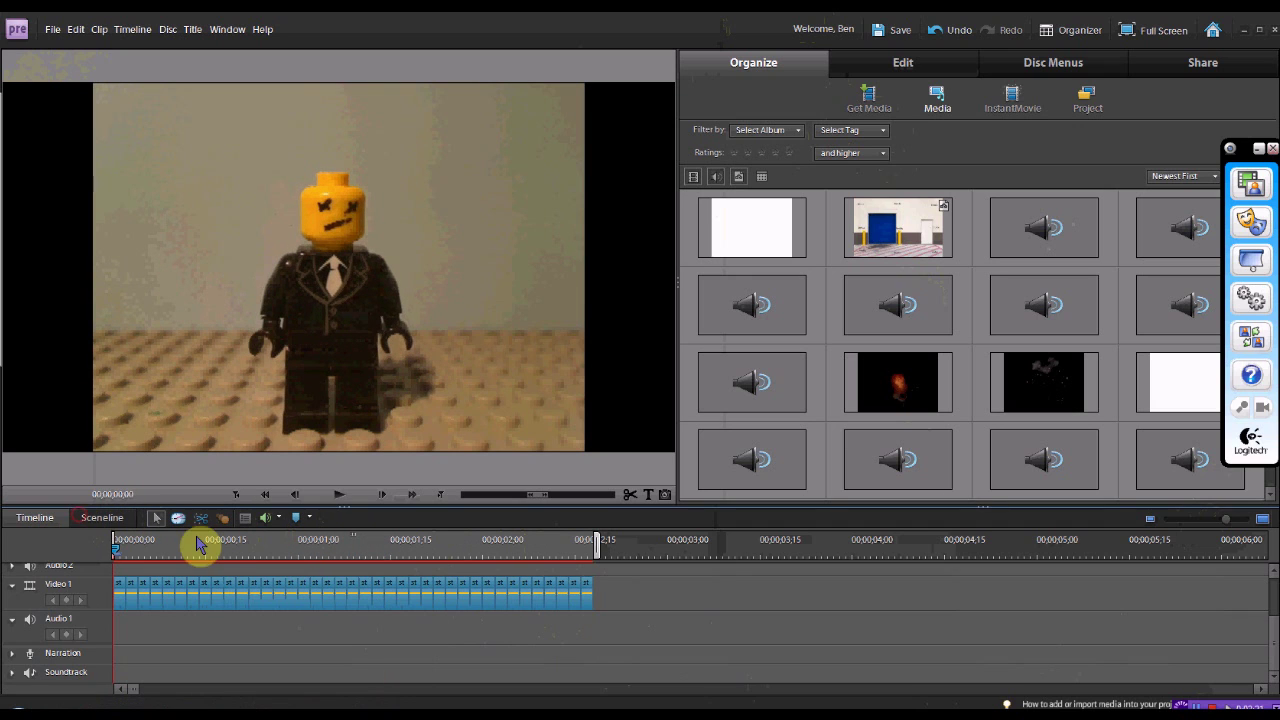
double_click(377, 496)
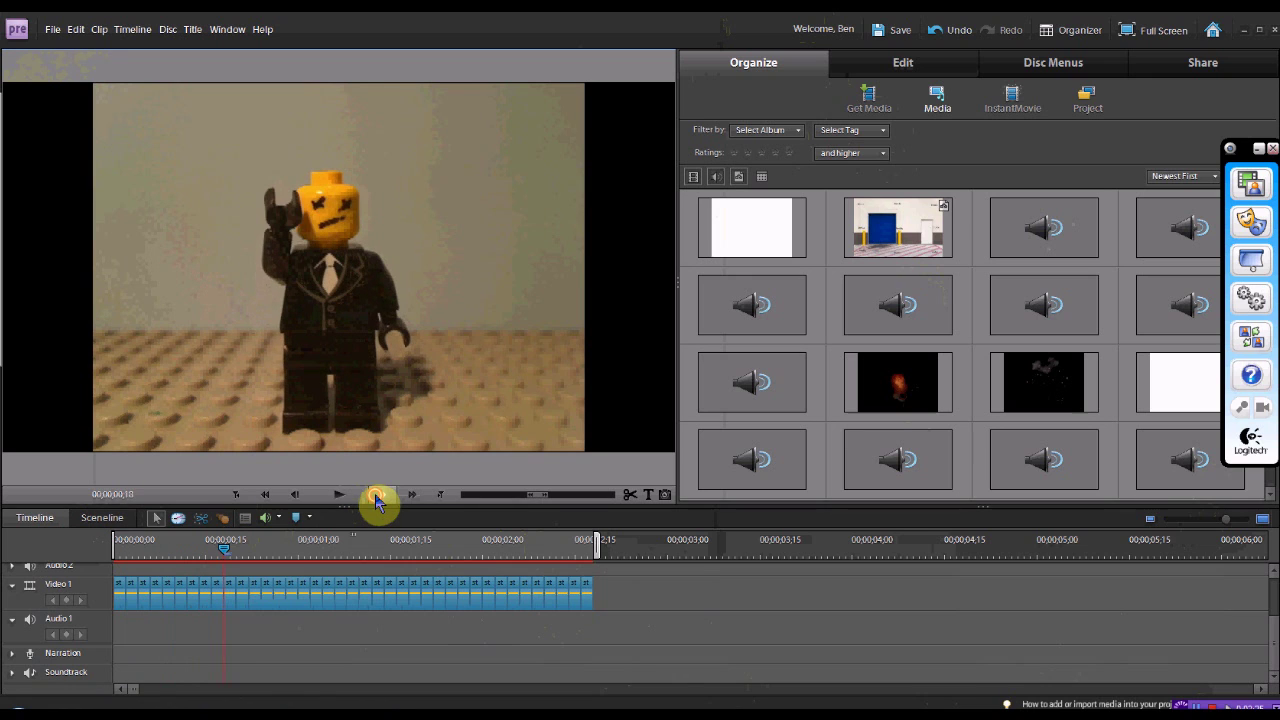
left_click_drag(377, 496, 377, 496)
left_click(377, 496)
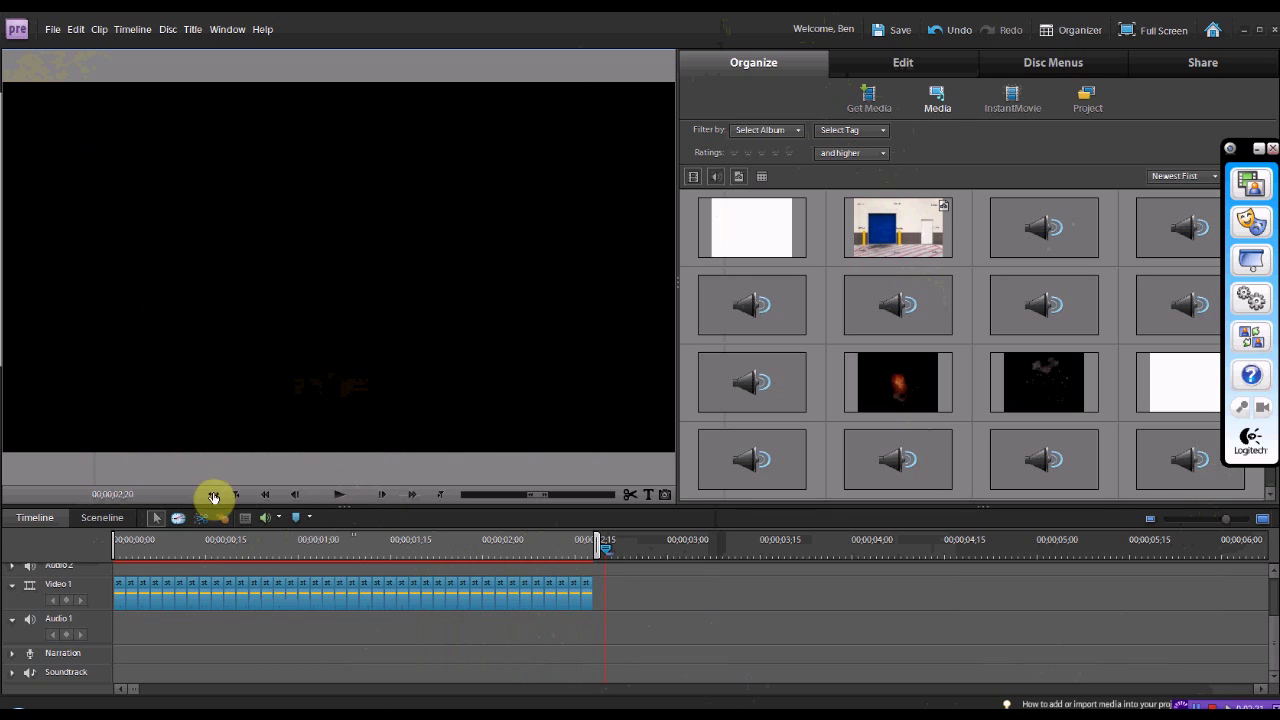
left_click(295, 496)
left_click_drag(297, 500, 297, 500)
left_click_drag(471, 551, 106, 526)
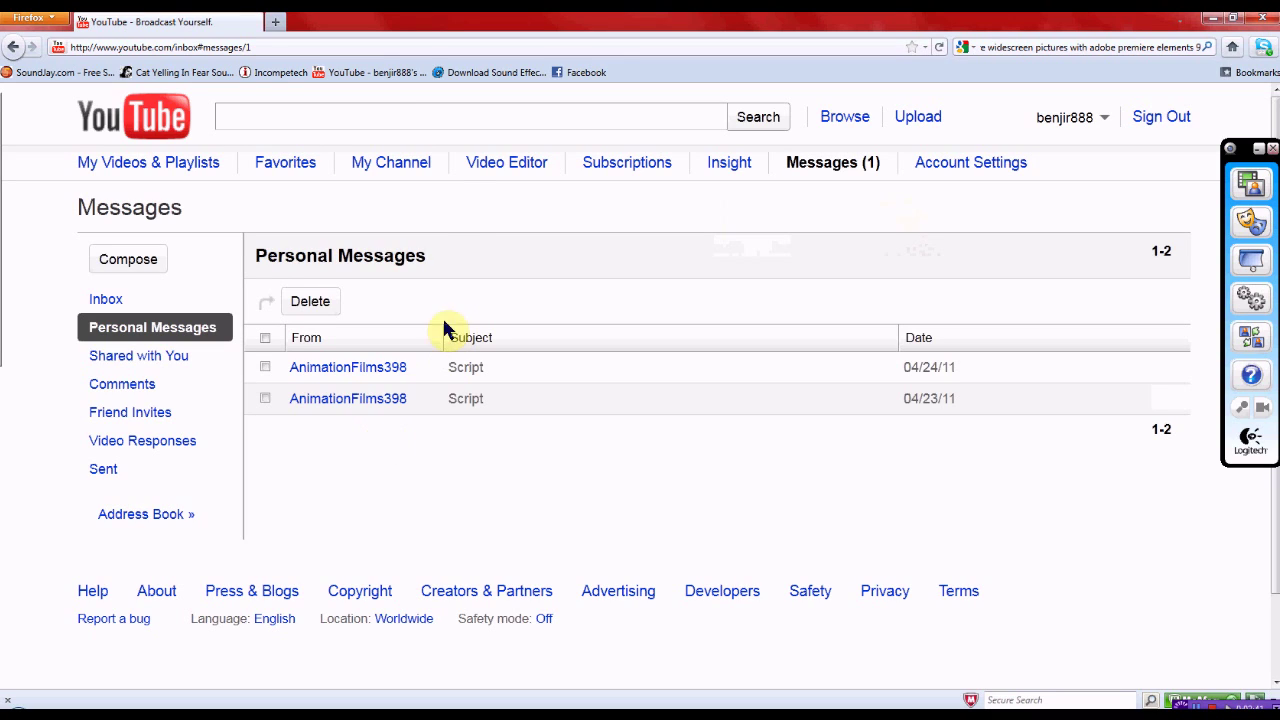
Load detonationfilms.com from the address bar using the 'det' suggestion and enter the site.
left_click(383, 124)
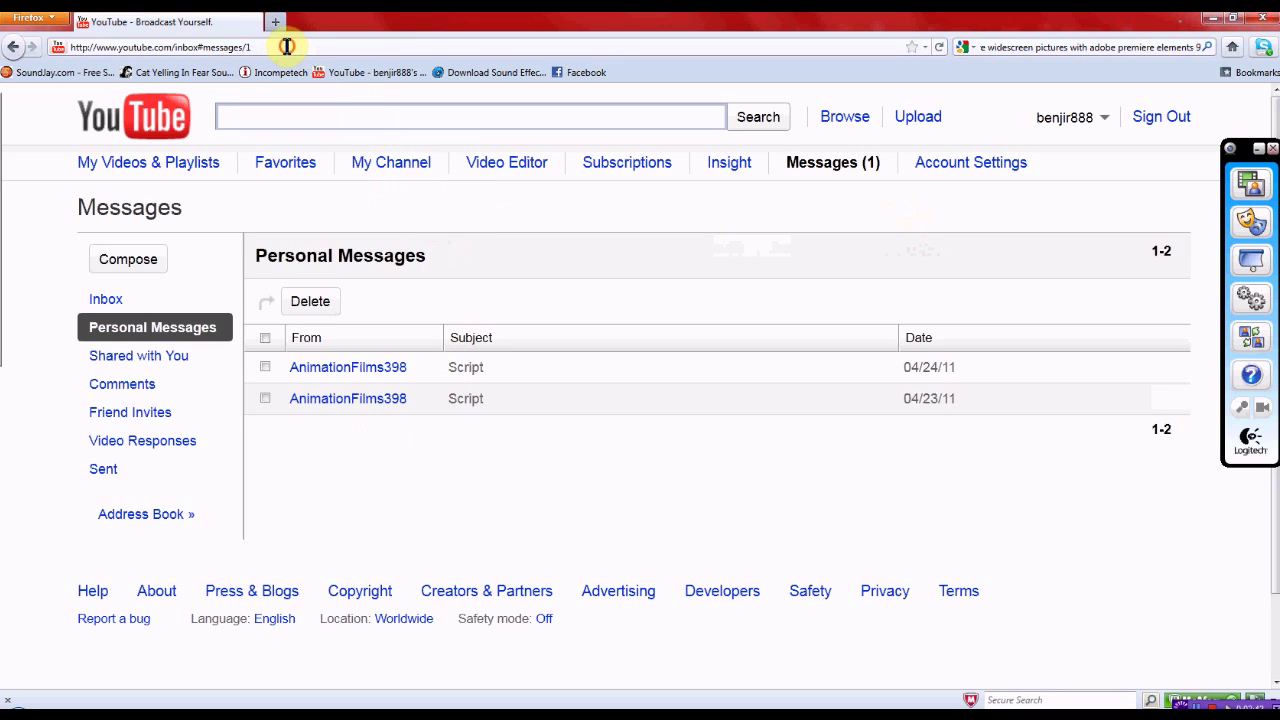
left_click(286, 46)
type("det")
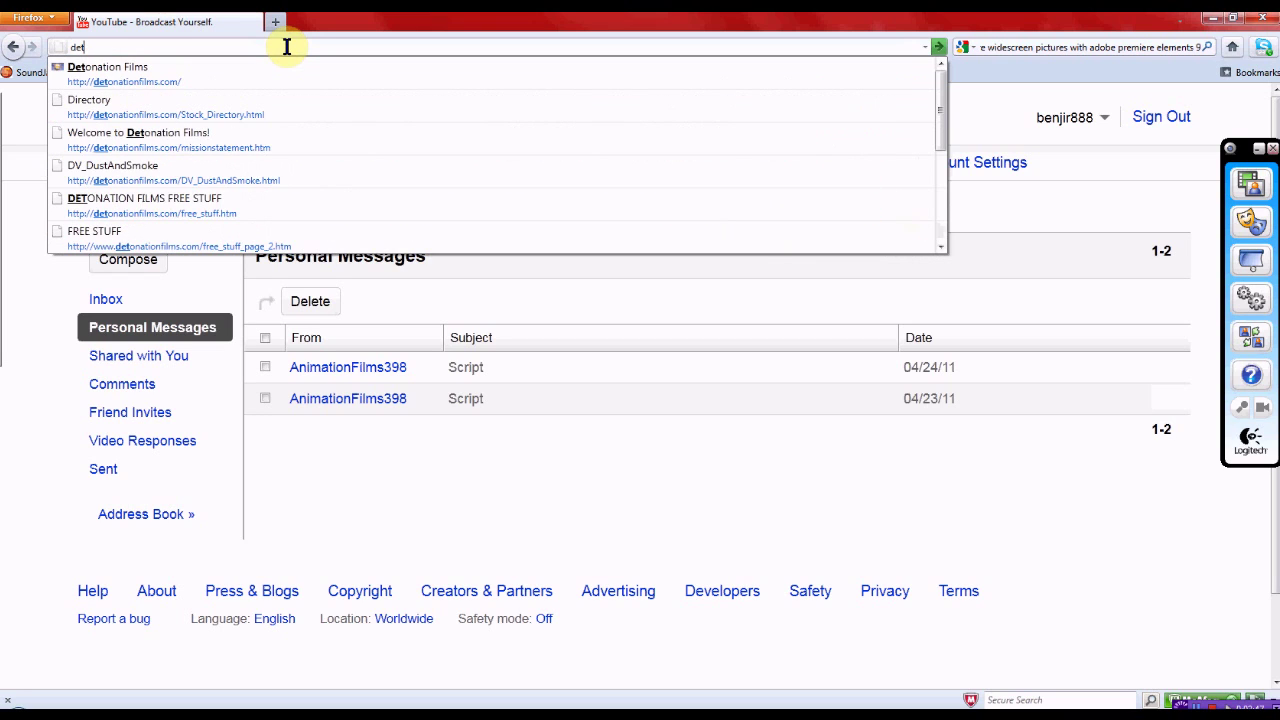
key("Down")
key("Return")
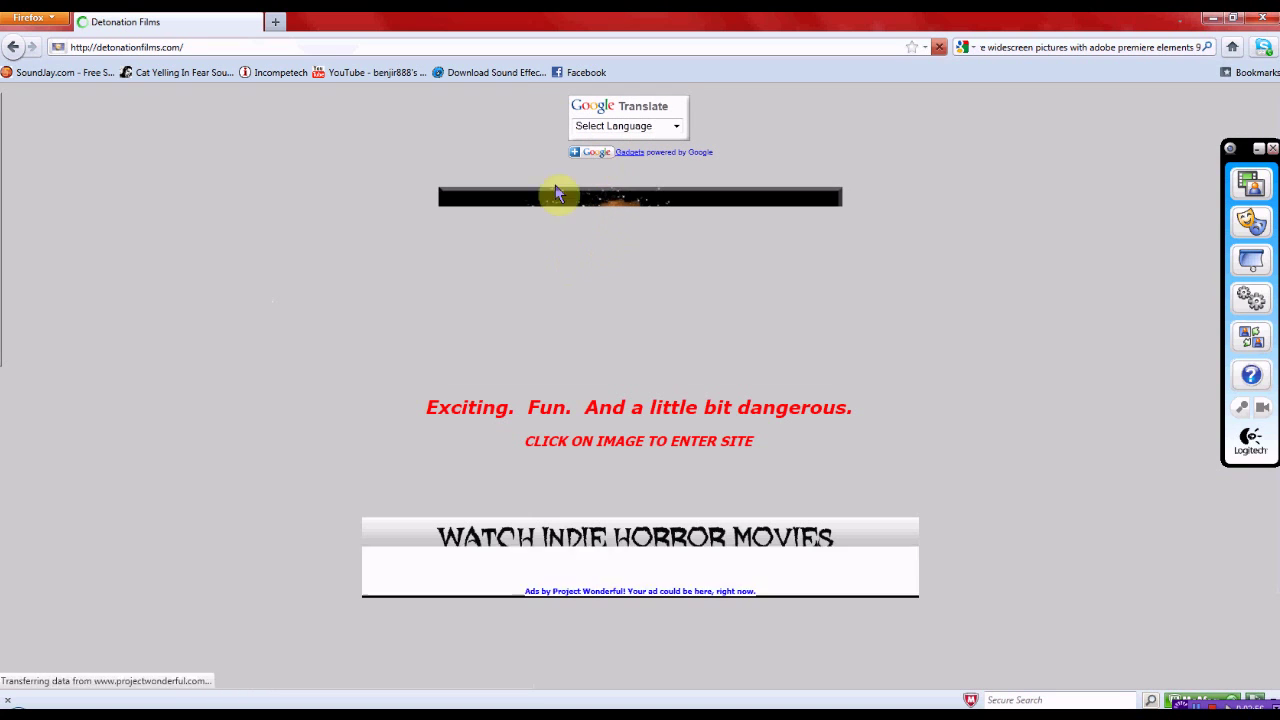
left_click(687, 281)
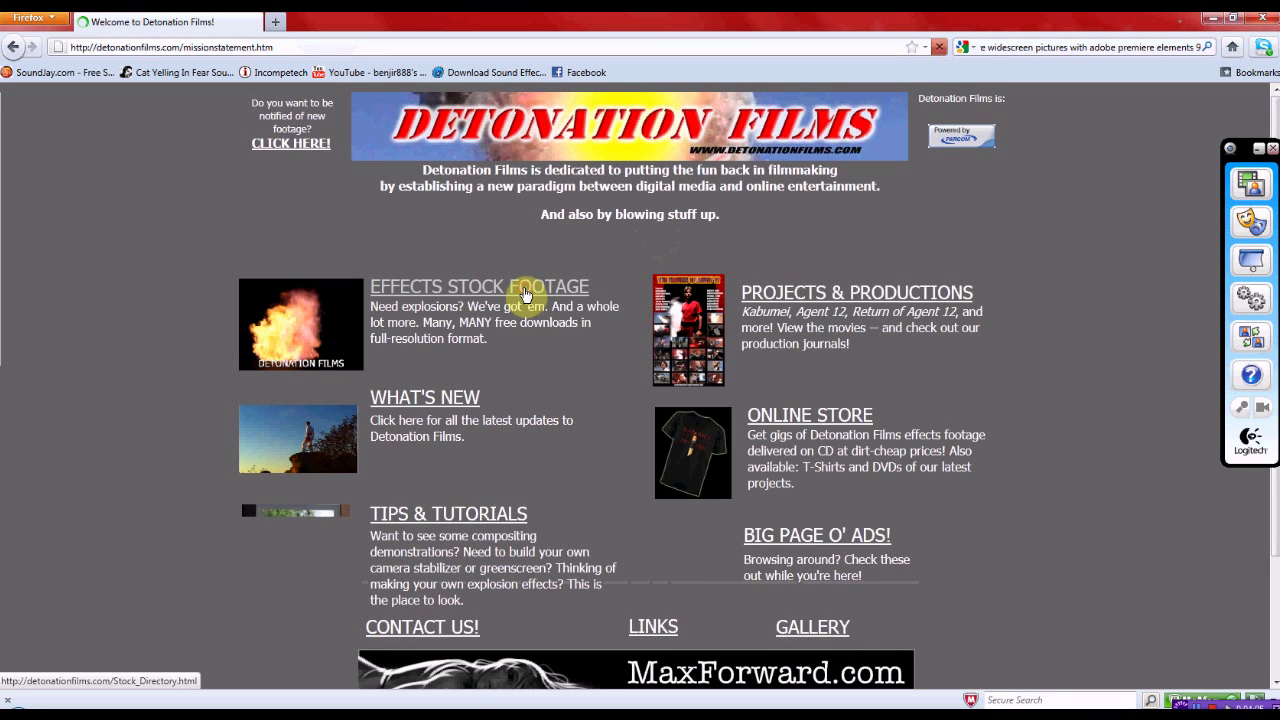
Open EFFECTS STOCK FOOTAGE and scroll down its list of effect categories.
left_click(525, 295)
scroll(300, 430, "down", 5)
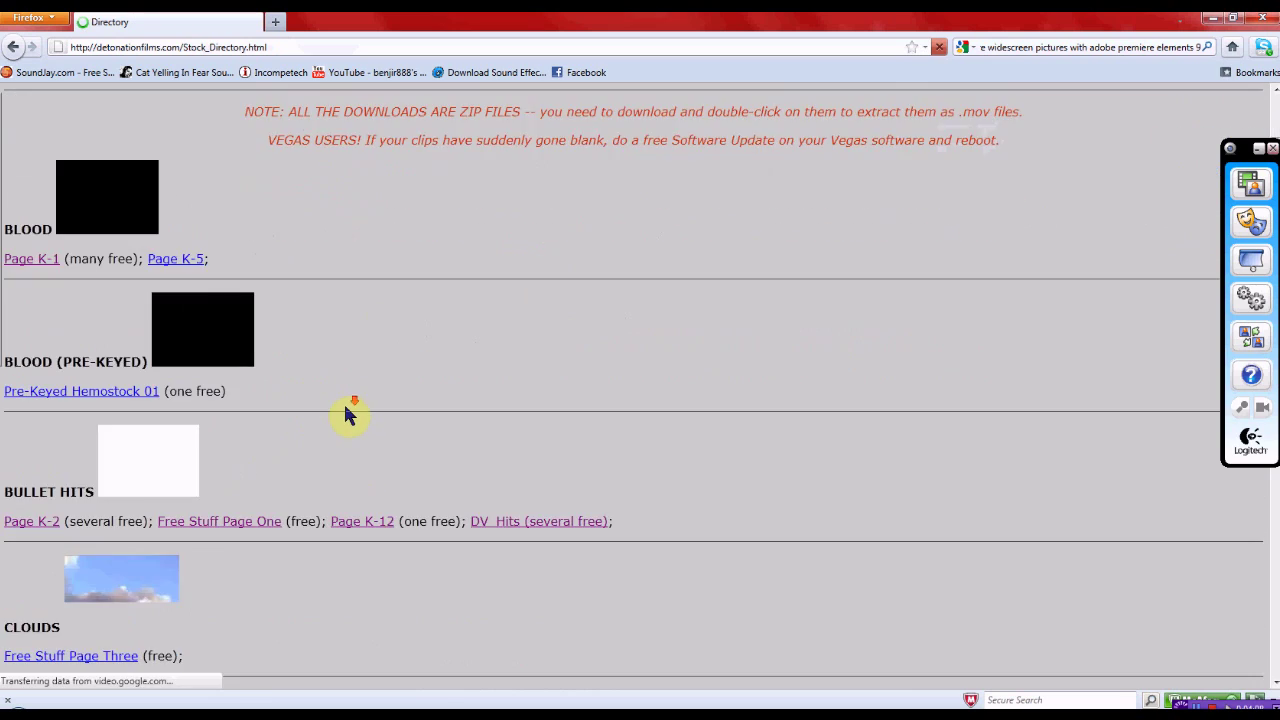
scroll(347, 415, "down", 10)
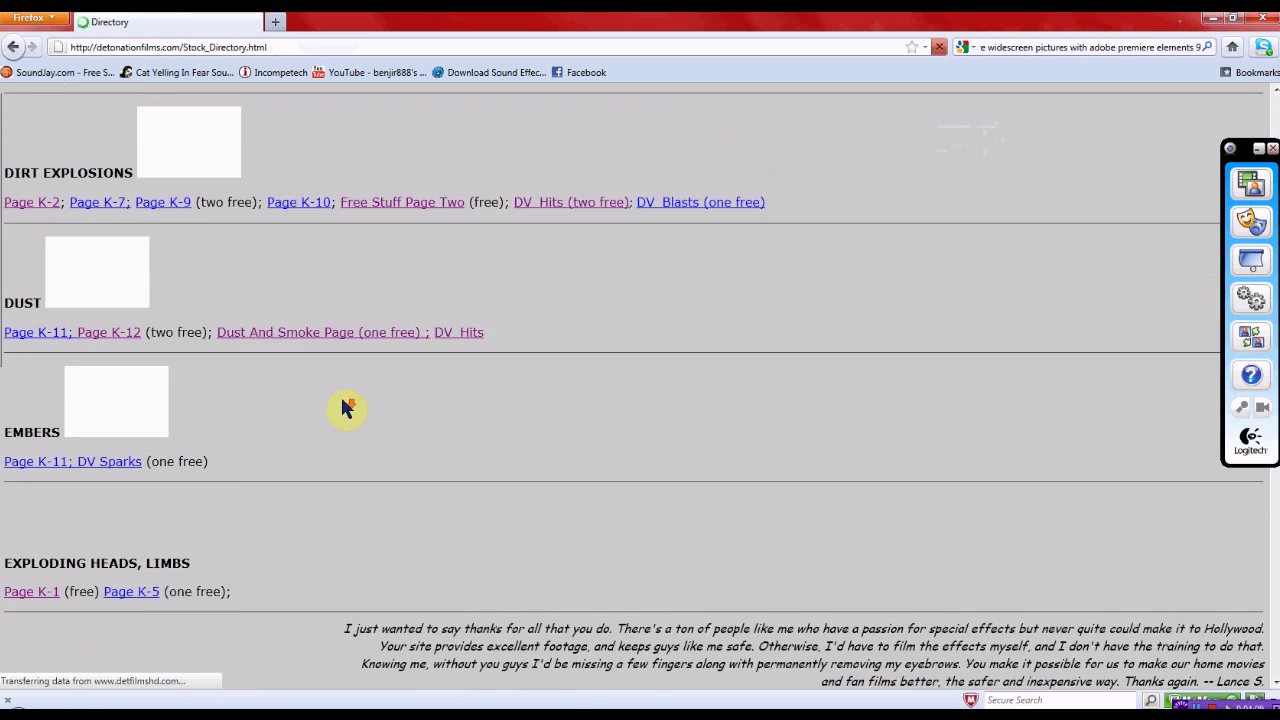